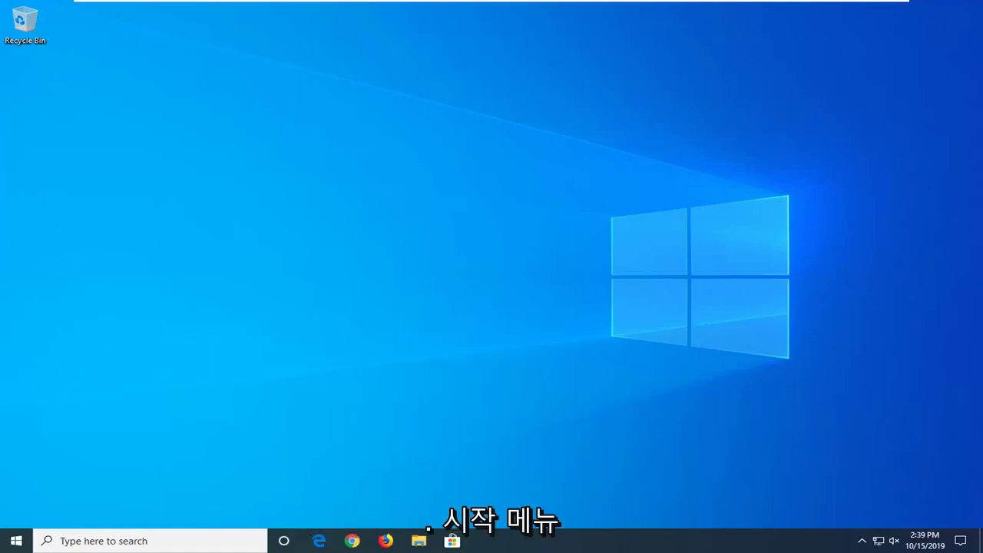
# - Search the Start menu for regedit and run Registry Editor as administrator
pyautogui.click(16, 541)
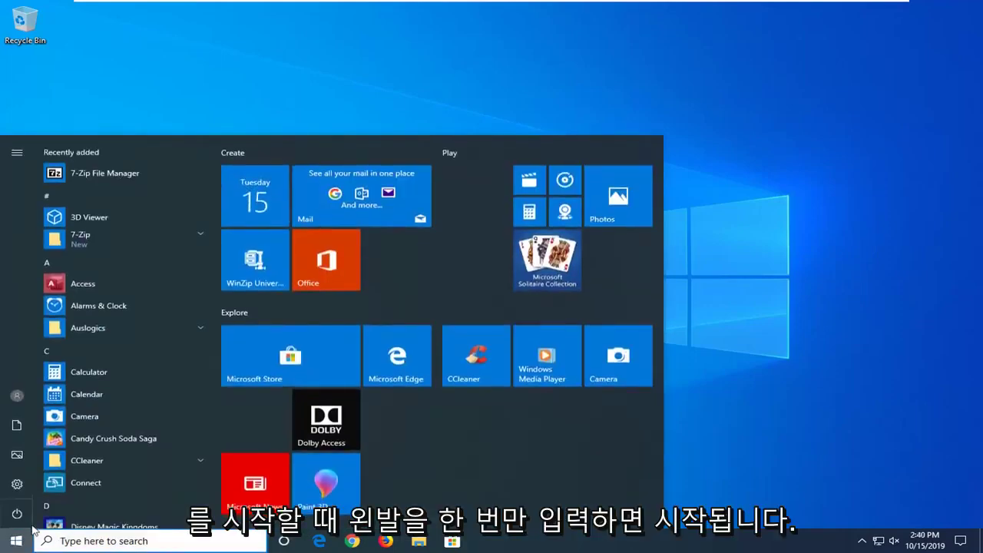
pyautogui.write('reg')
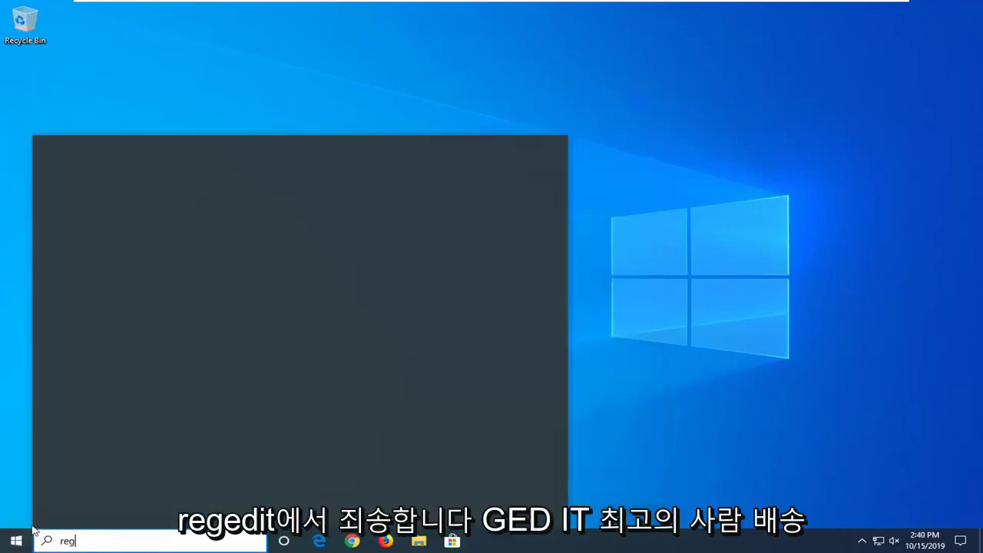
pyautogui.write('edit')
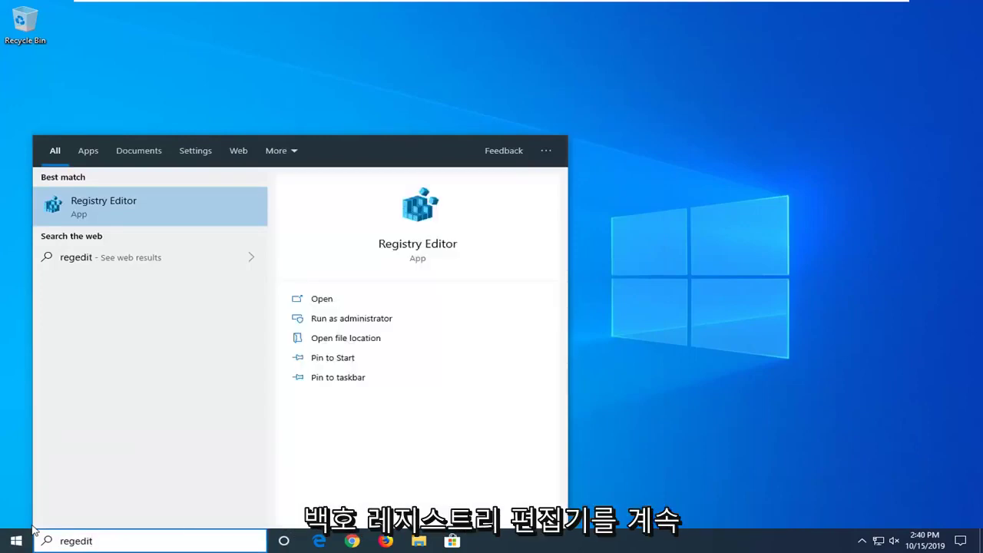
pyautogui.rightClick(133, 201)
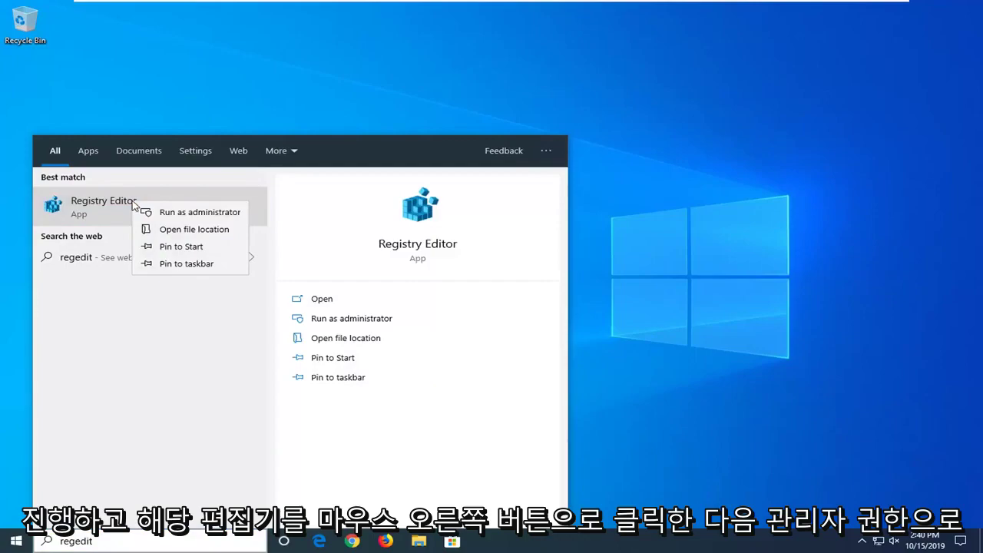
pyautogui.click(194, 213)
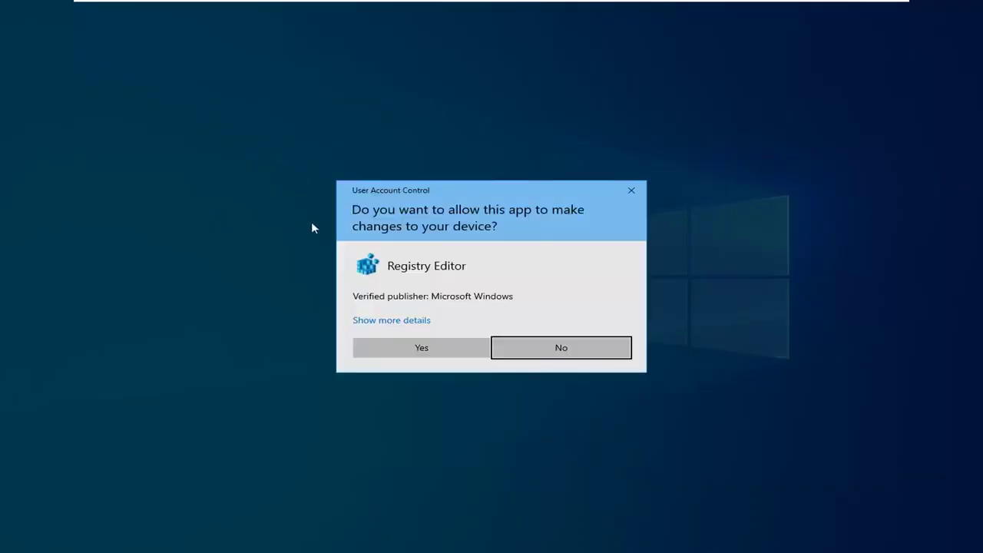
# - Approve the UAC prompt, then begin a registry export to the Desktop and cancel it
pyautogui.click(409, 347)
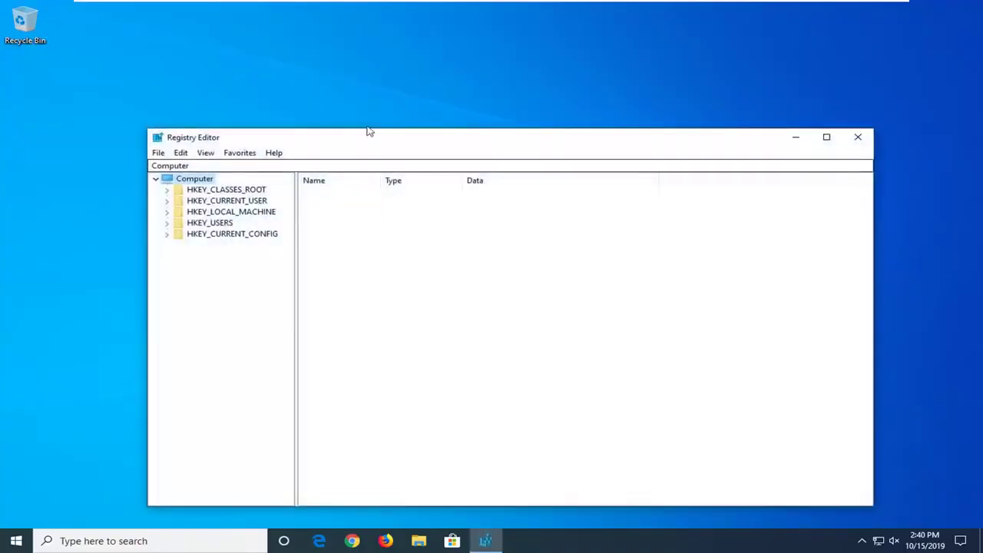
pyautogui.moveTo(370, 132); pyautogui.dragTo(377, 99)
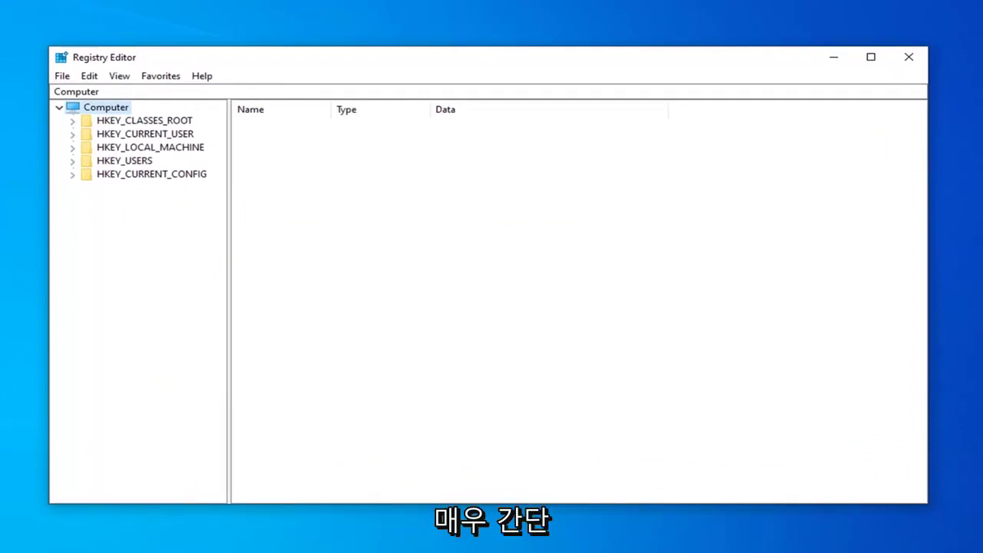
pyautogui.click(63, 77)
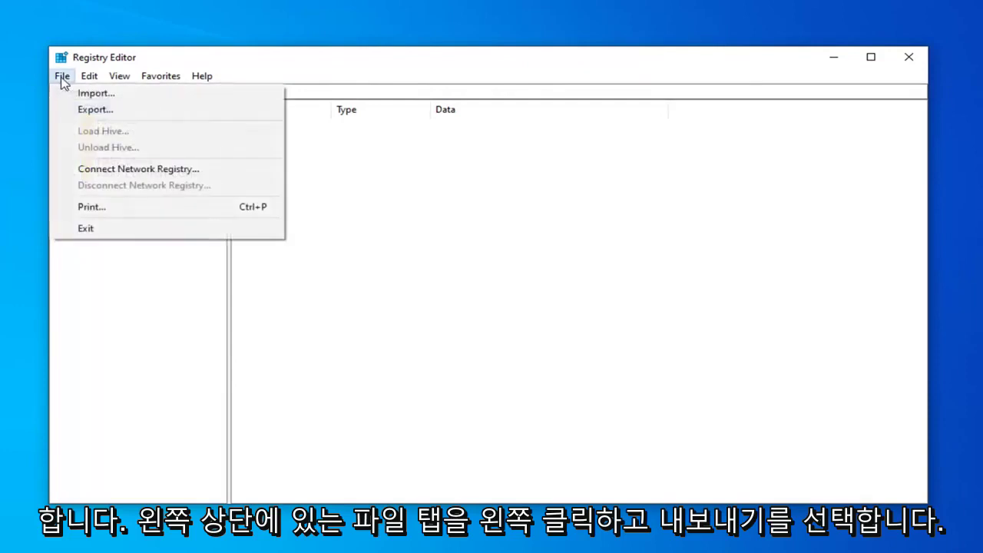
pyautogui.click(128, 114)
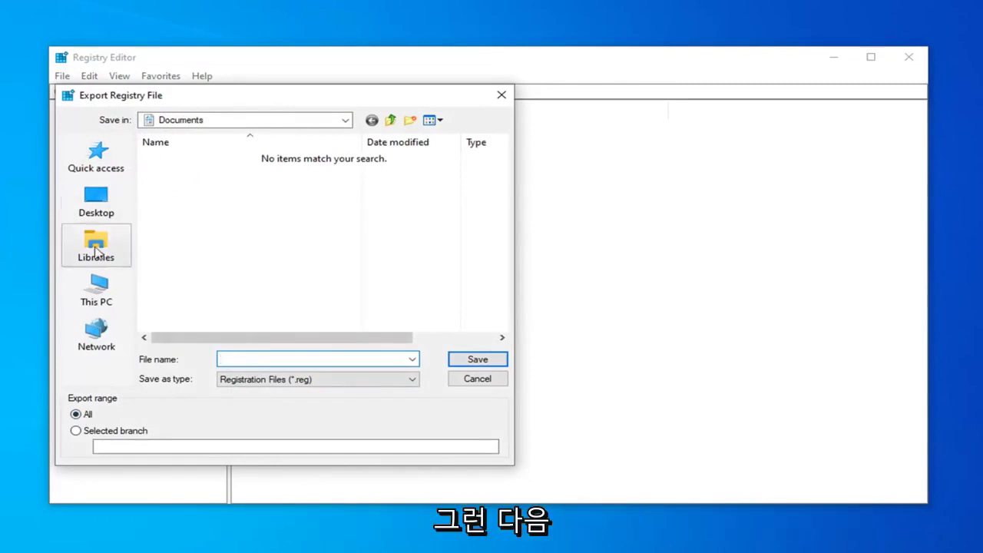
pyautogui.click(91, 194)
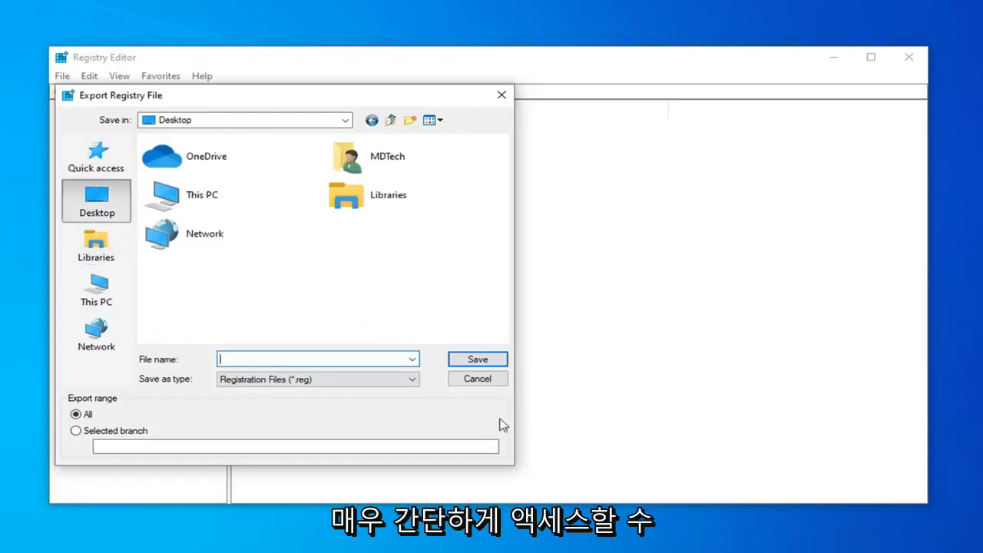
pyautogui.click(477, 379)
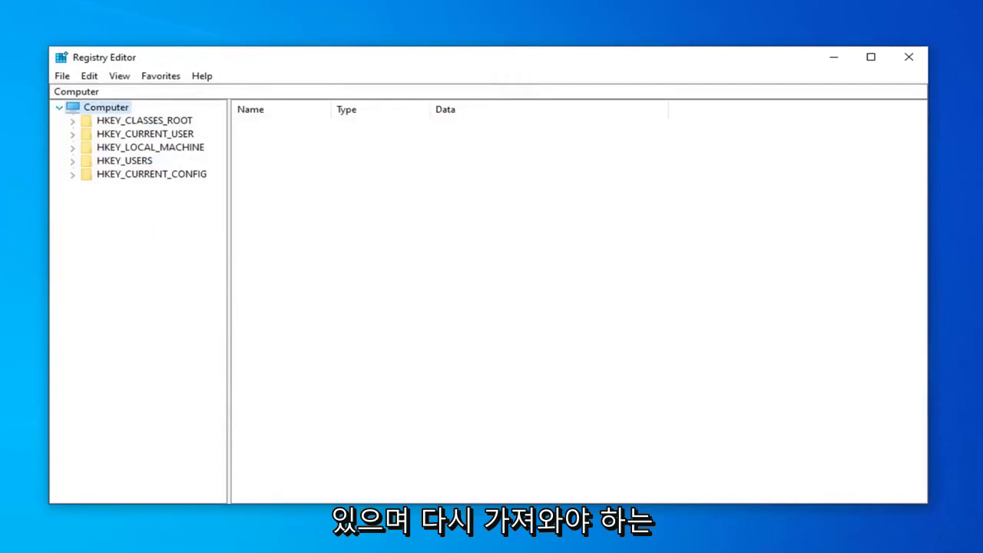
# - Begin a registry import and close it without importing anything
pyautogui.click(62, 76)
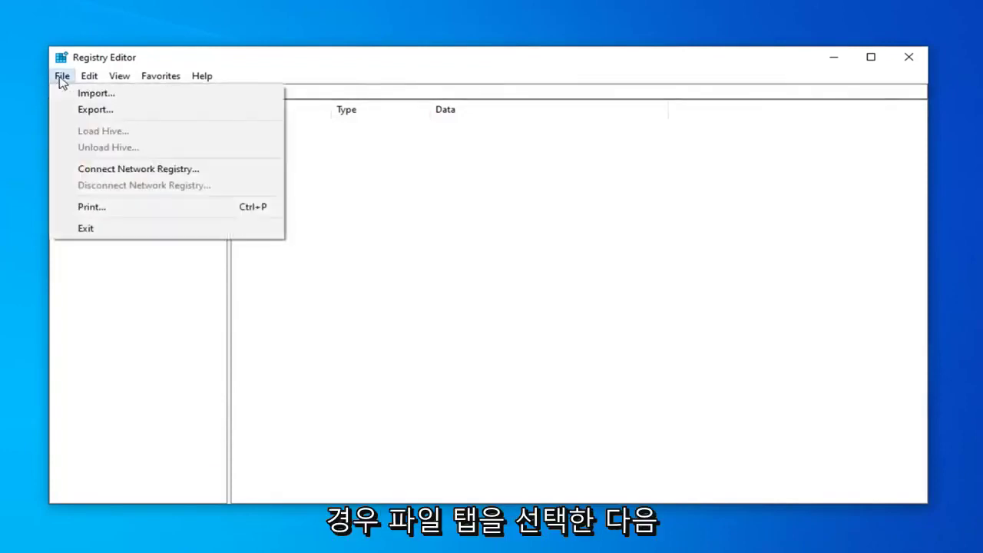
pyautogui.click(119, 94)
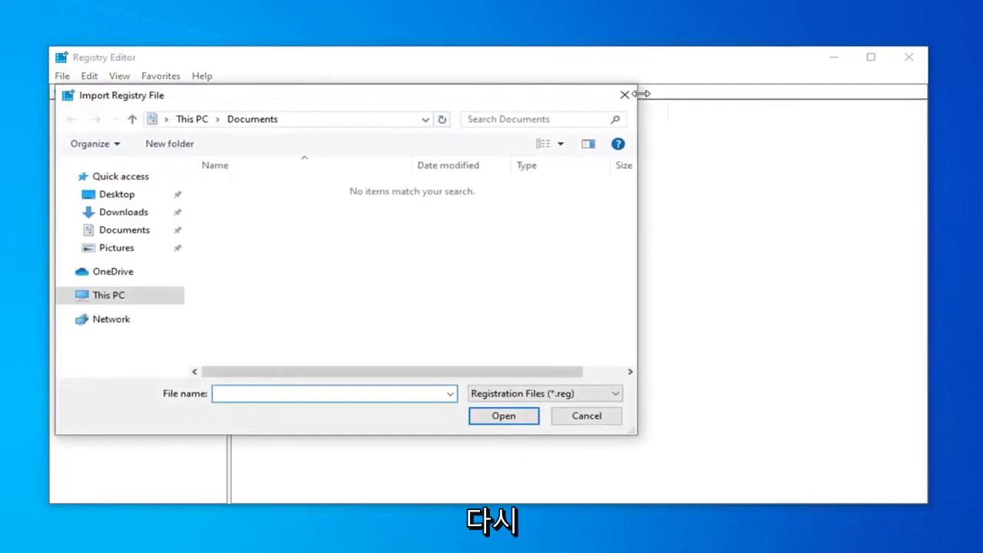
pyautogui.click(624, 95)
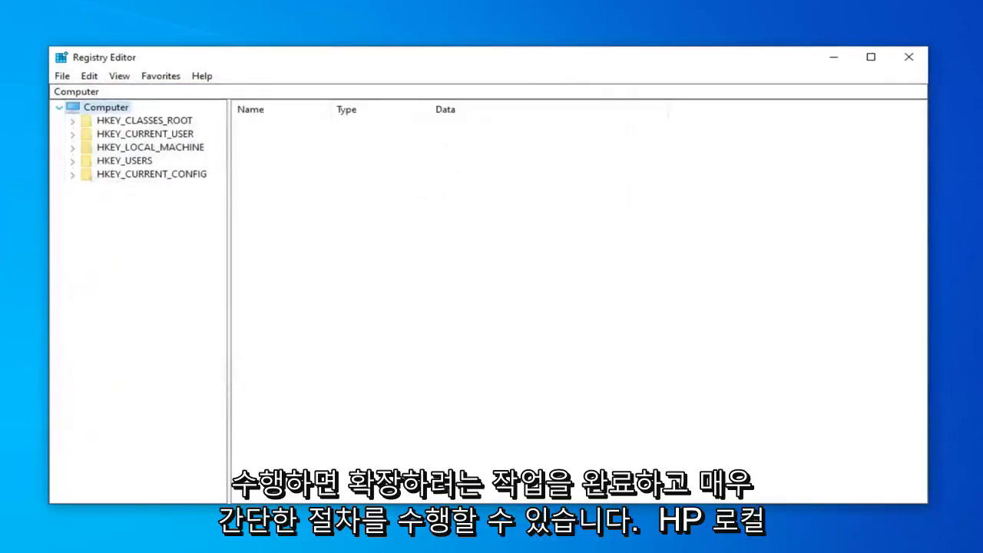
# - Expand HKEY_LOCAL_MACHINE, SYSTEM and CurrentControlSet, then select the Control key
pyautogui.click(83, 147)
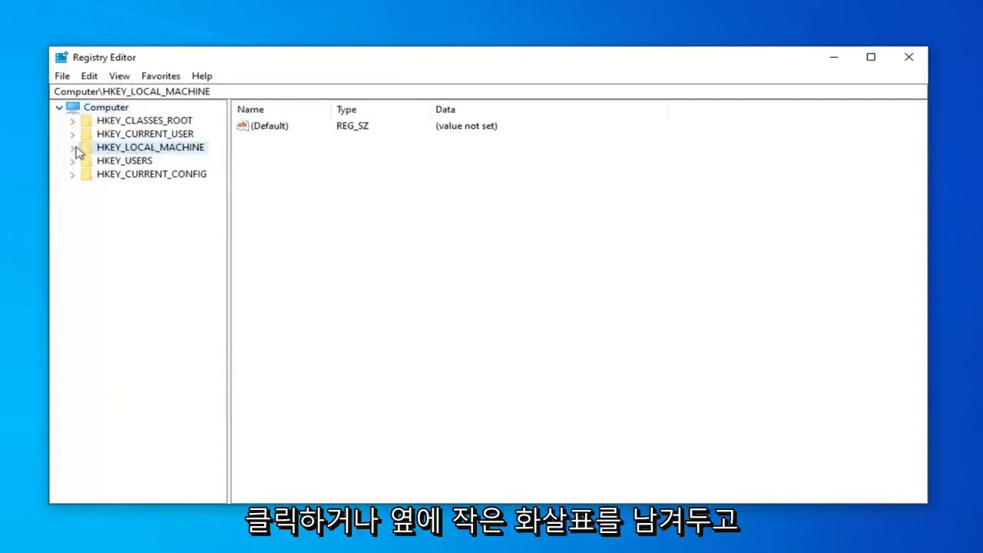
pyautogui.doubleClick(105, 149)
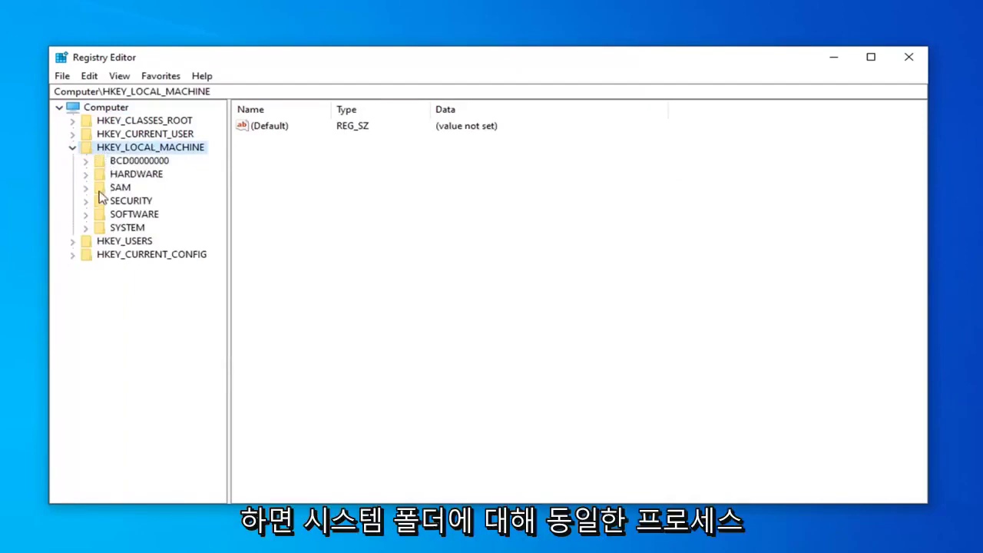
pyautogui.doubleClick(123, 229)
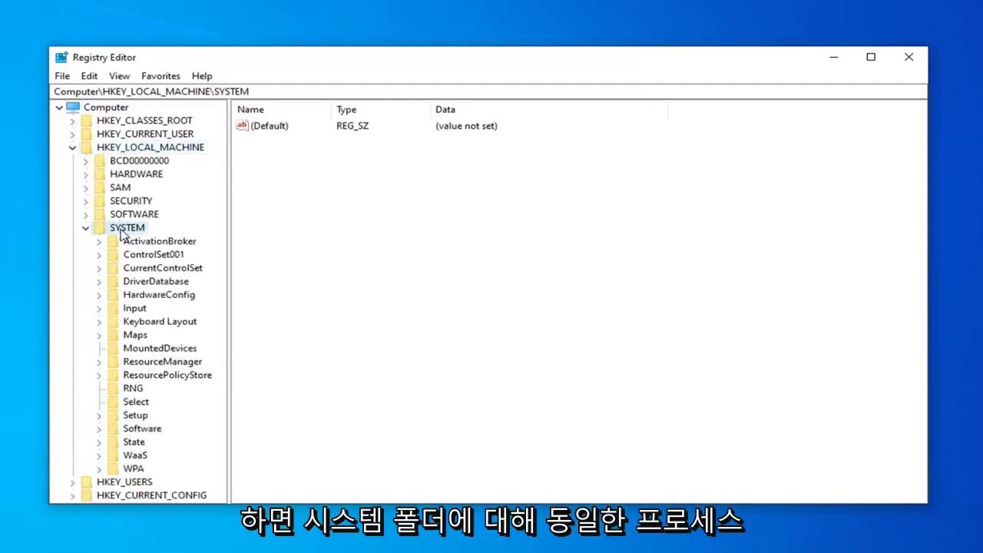
pyautogui.doubleClick(150, 269)
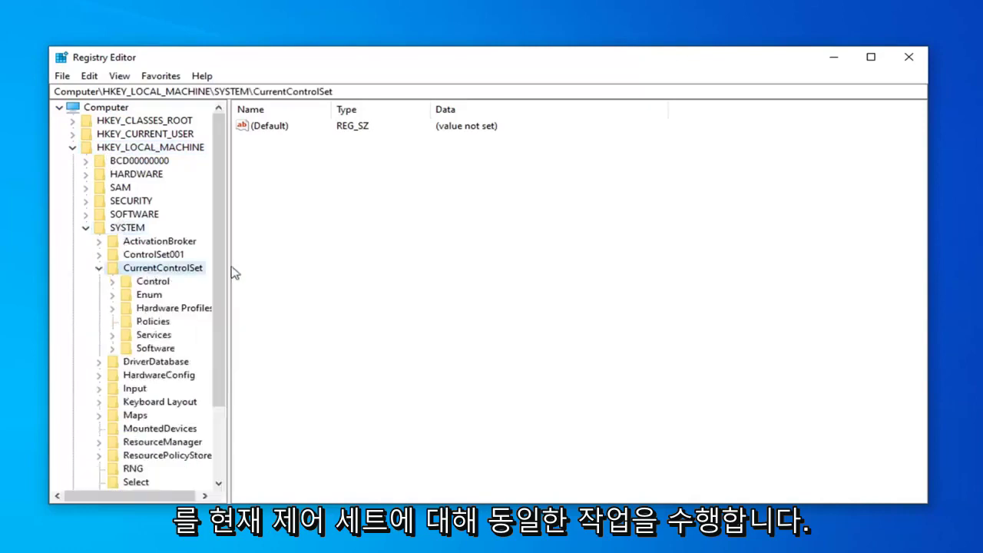
pyautogui.click(148, 286)
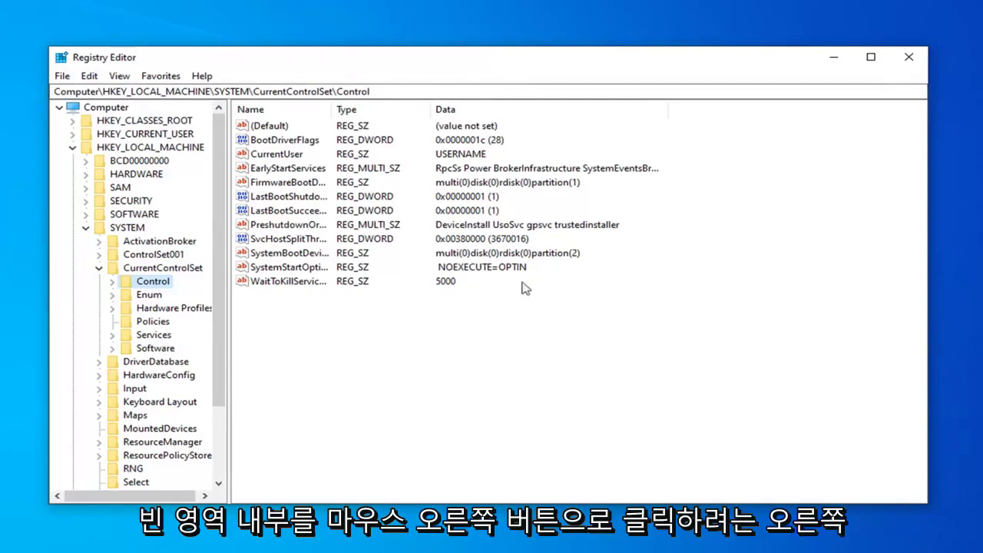
# - Add a DWORD (32-bit) value named ServicesPipeTimeout under Control and widen the name column
pyautogui.rightClick(283, 331)
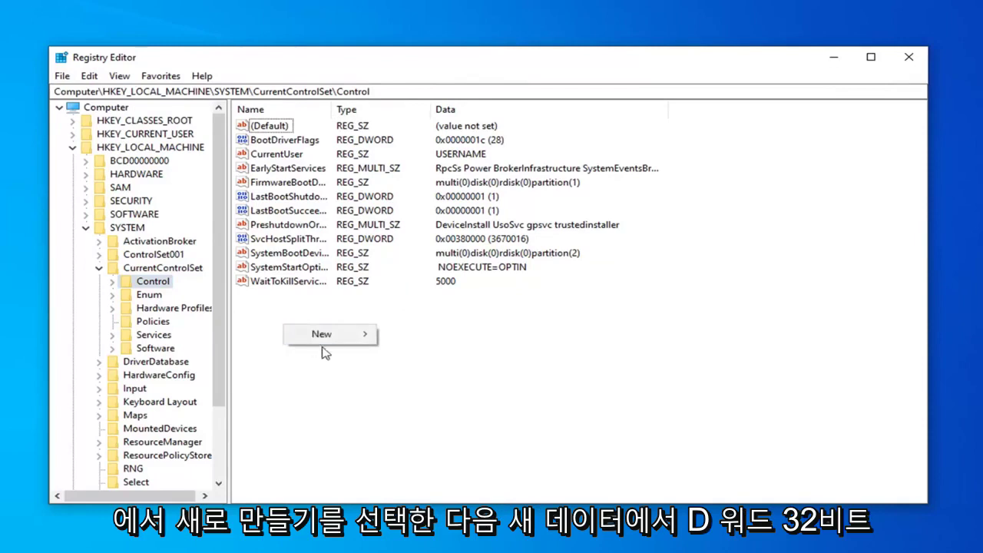
pyautogui.moveTo(326, 334)
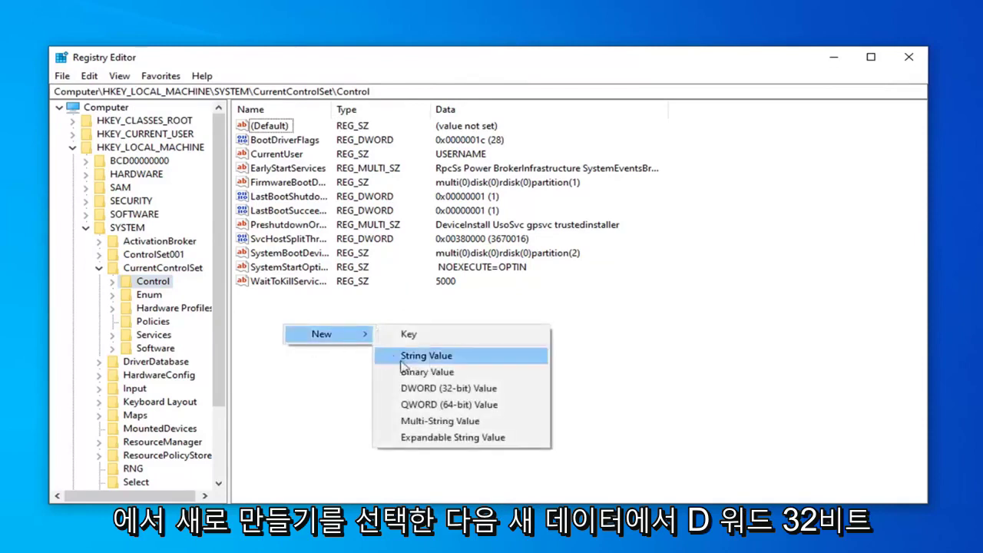
pyautogui.click(421, 390)
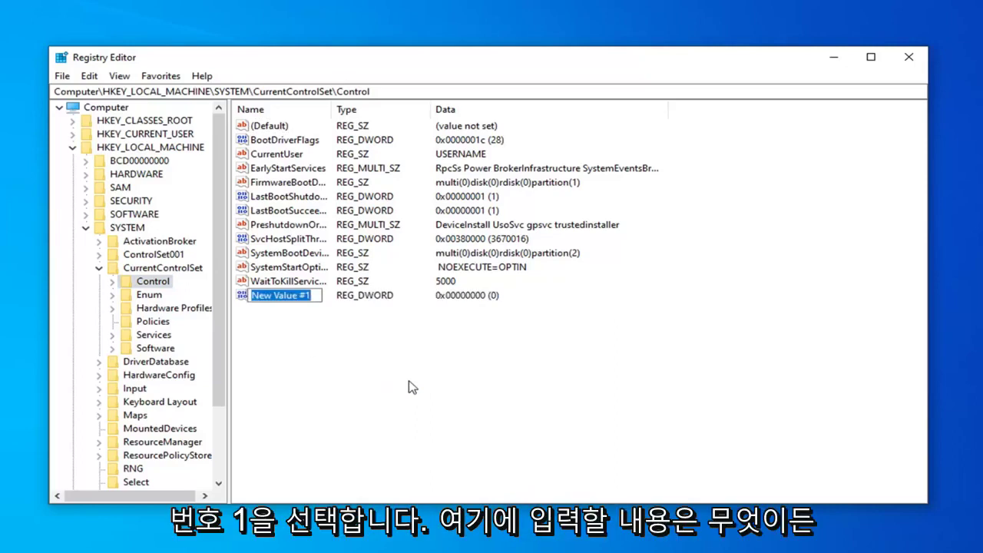
pyautogui.write('S')
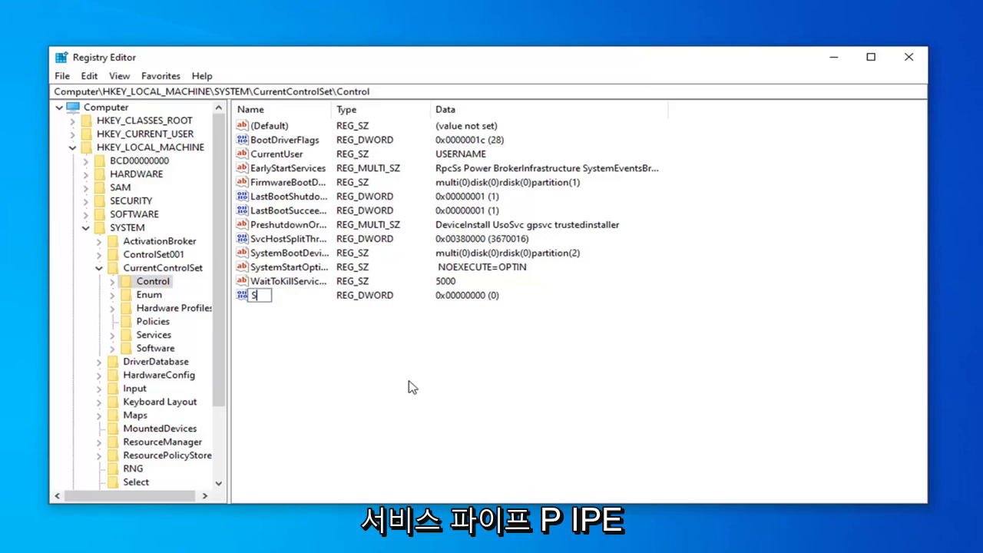
pyautogui.write('ervices')
pyautogui.write('Pip')
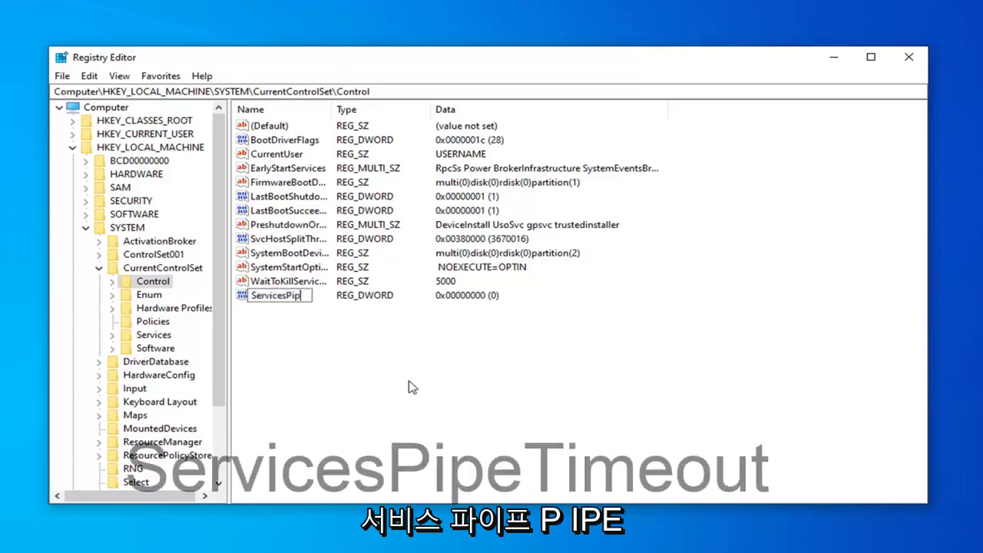
pyautogui.write('eT')
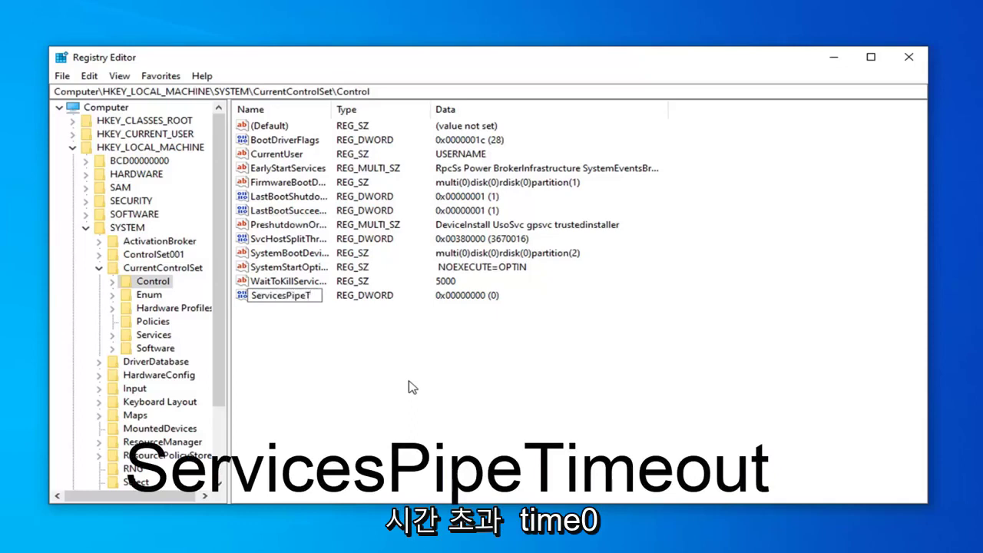
pyautogui.write('imeou')
pyautogui.write('t')
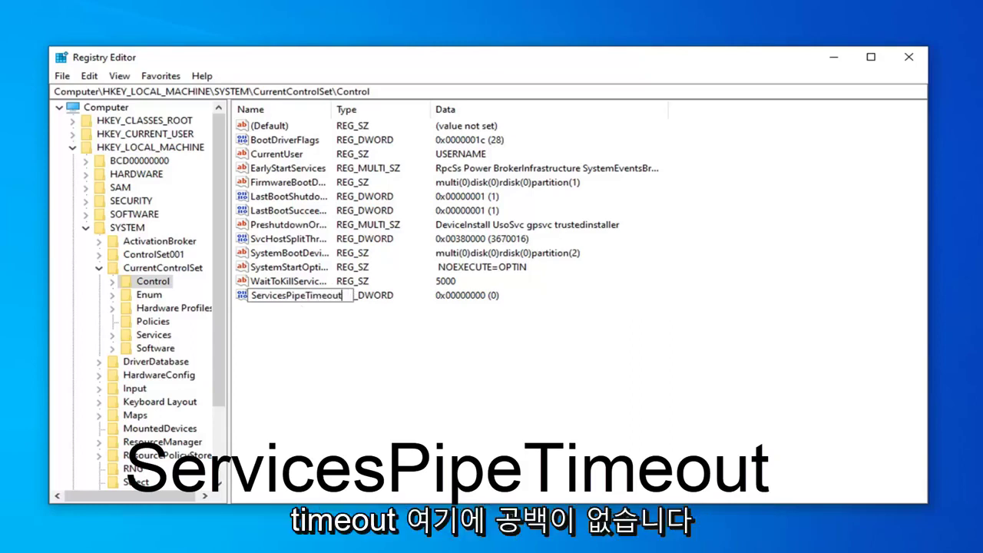
pyautogui.click(298, 326)
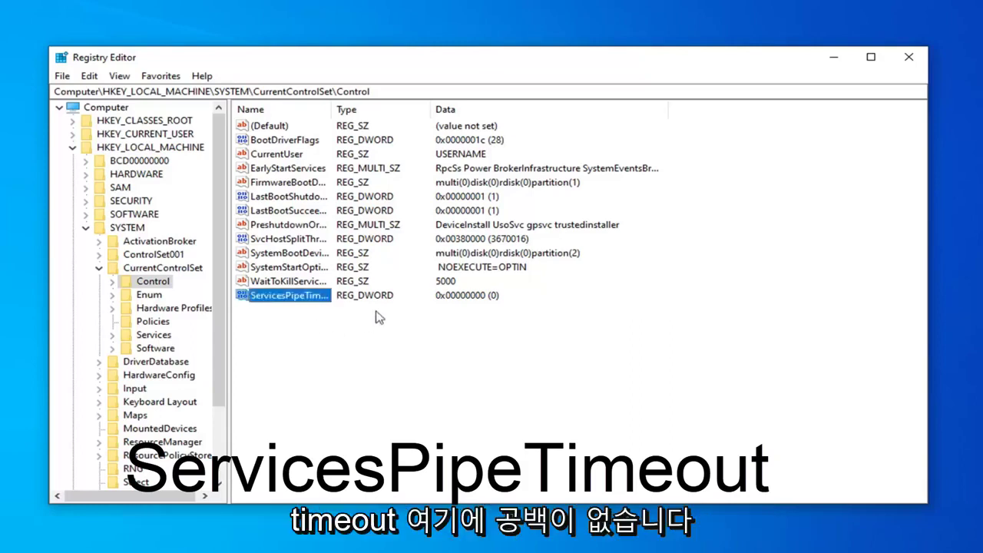
pyautogui.doubleClick(326, 114)
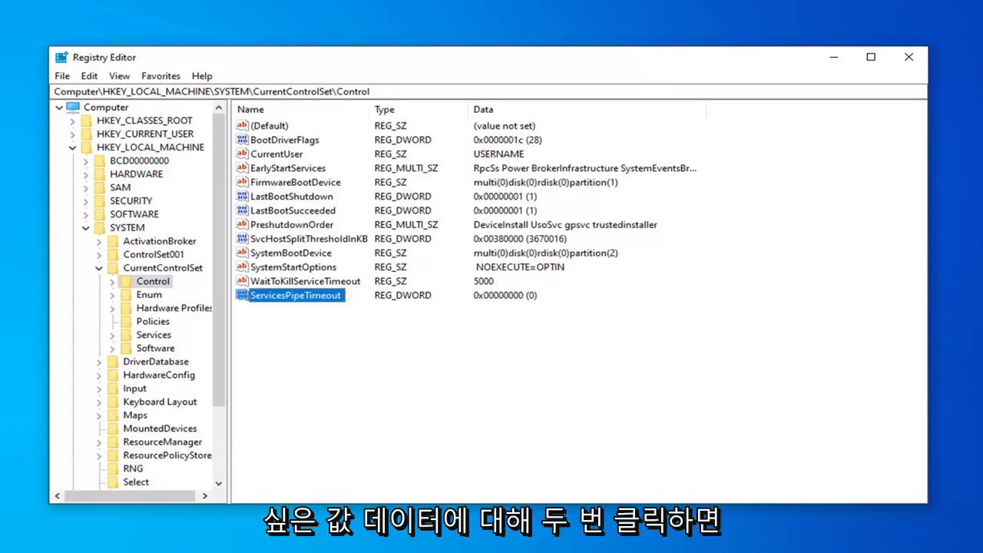
# - Edit ServicesPipeTimeout, replacing its 0 data with 1800 as the start of 180000
pyautogui.doubleClick(286, 298)
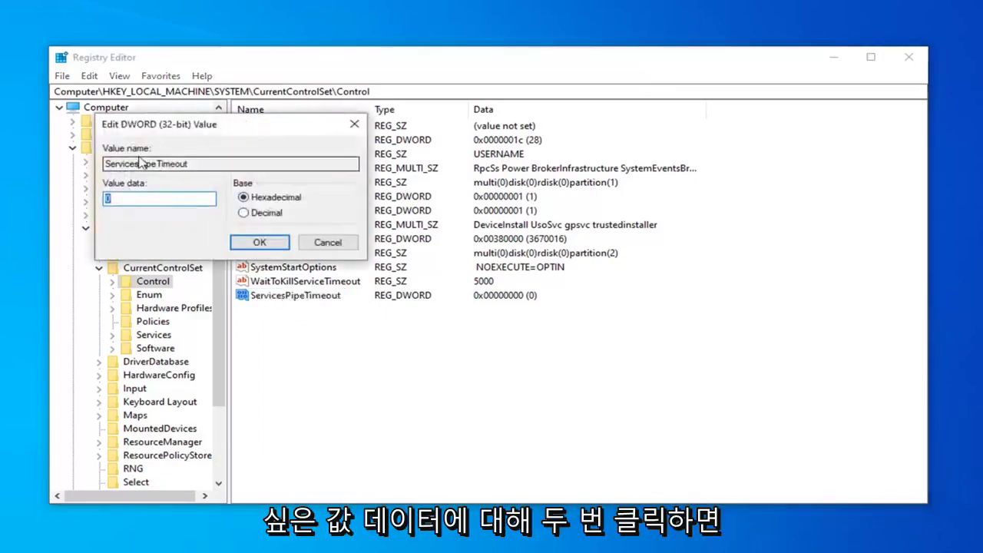
pyautogui.moveTo(177, 124); pyautogui.dragTo(371, 139)
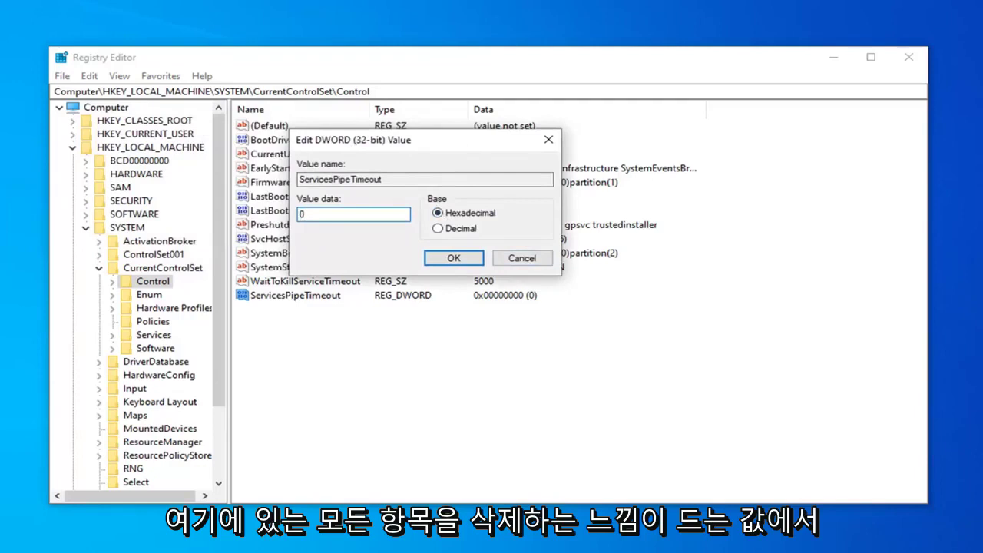
pyautogui.press('BackSpace')
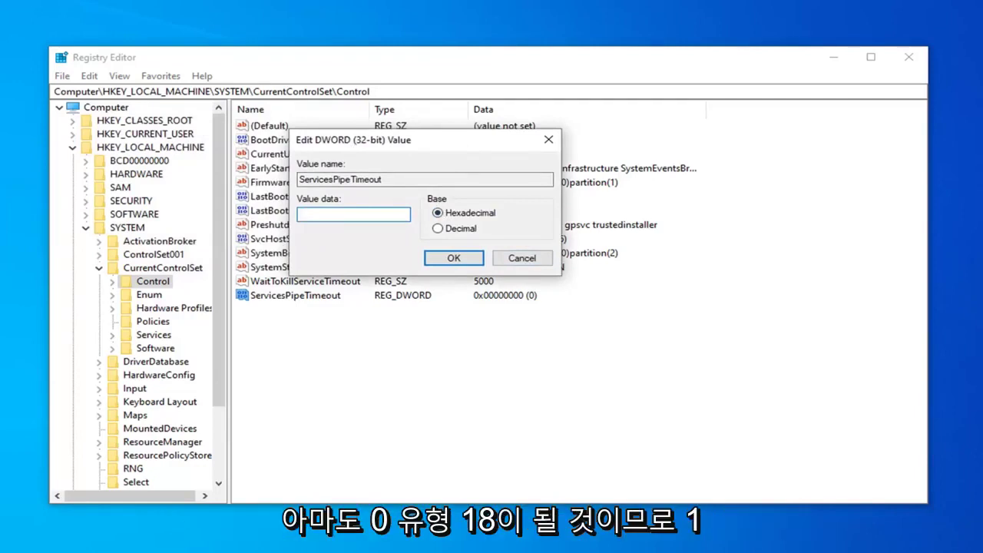
pyautogui.write('180')
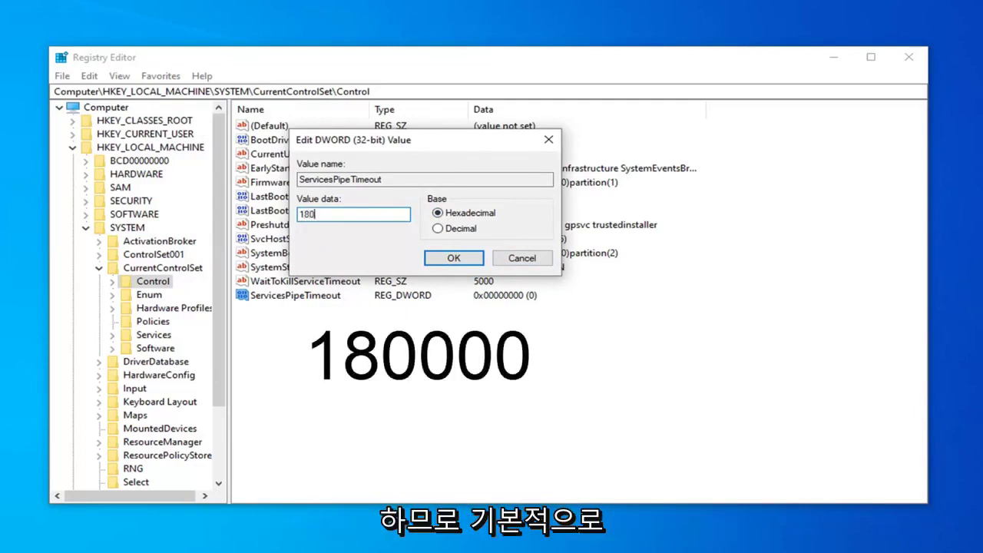
pyautogui.write('00')
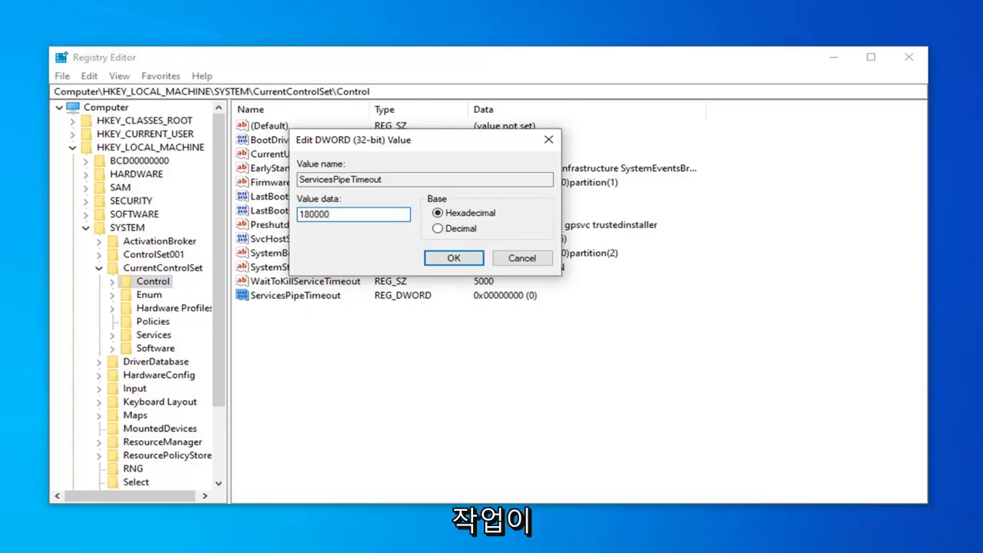
# - Confirm 180000 as the data, collapse the tree to Computer and close Registry Editor
pyautogui.click(453, 257)
pyautogui.click(98, 267)
pyautogui.click(86, 228)
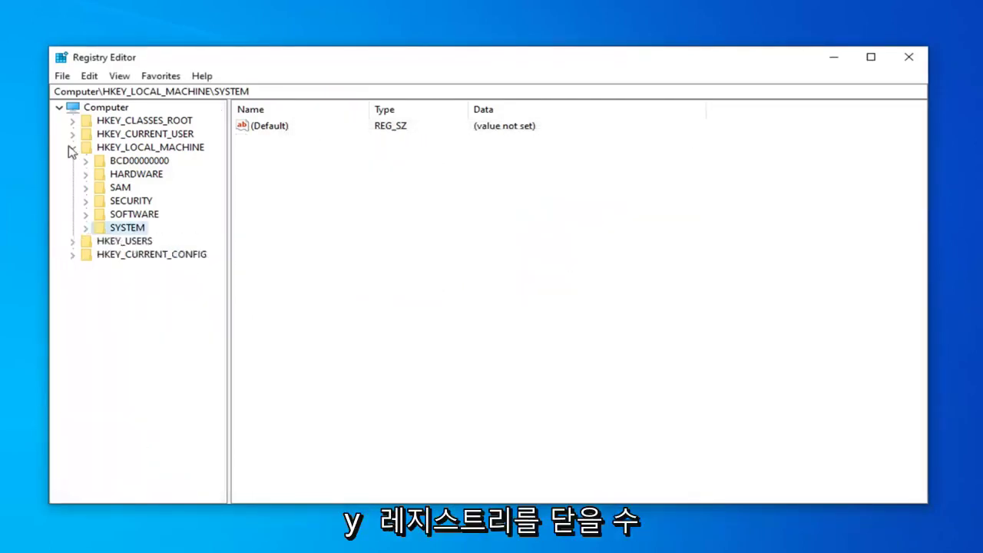
pyautogui.click(72, 147)
pyautogui.click(59, 109)
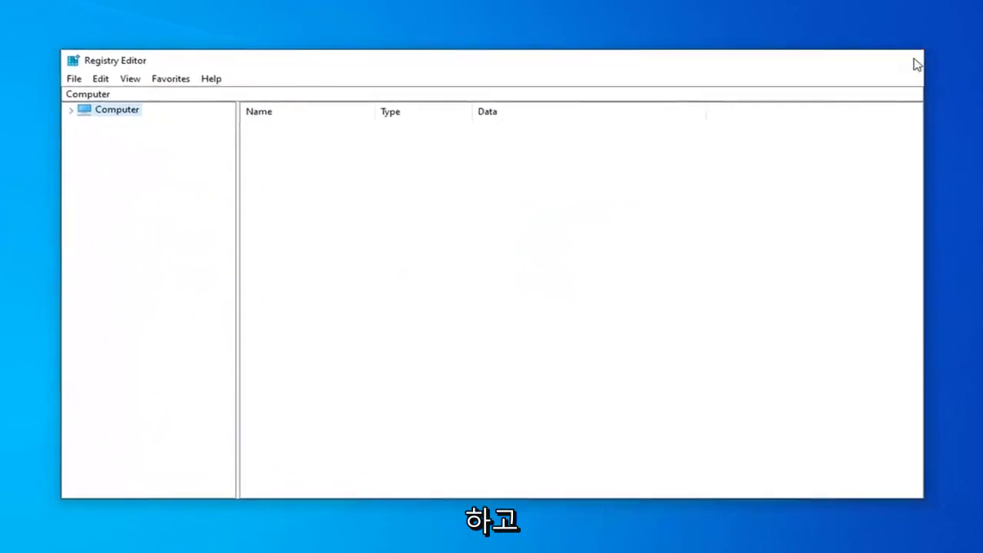
pyautogui.click(914, 61)
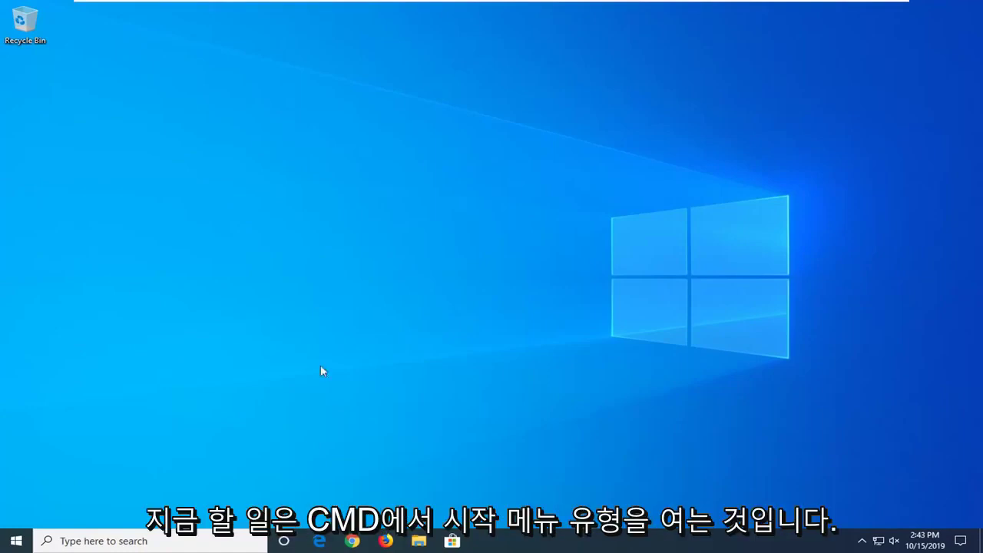
# - Search the Start menu for cmd and run Command Prompt as administrator
pyautogui.click(16, 541)
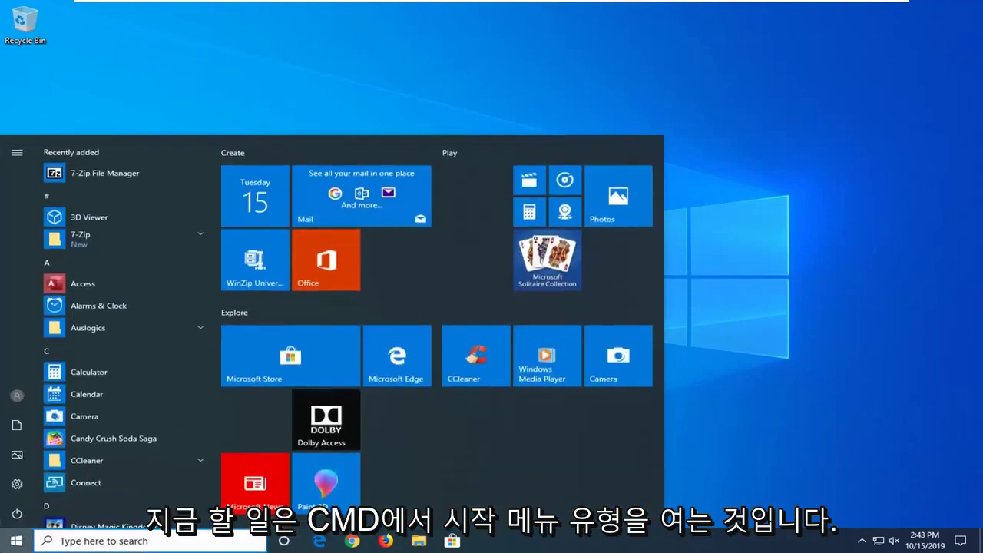
pyautogui.write('cmd')
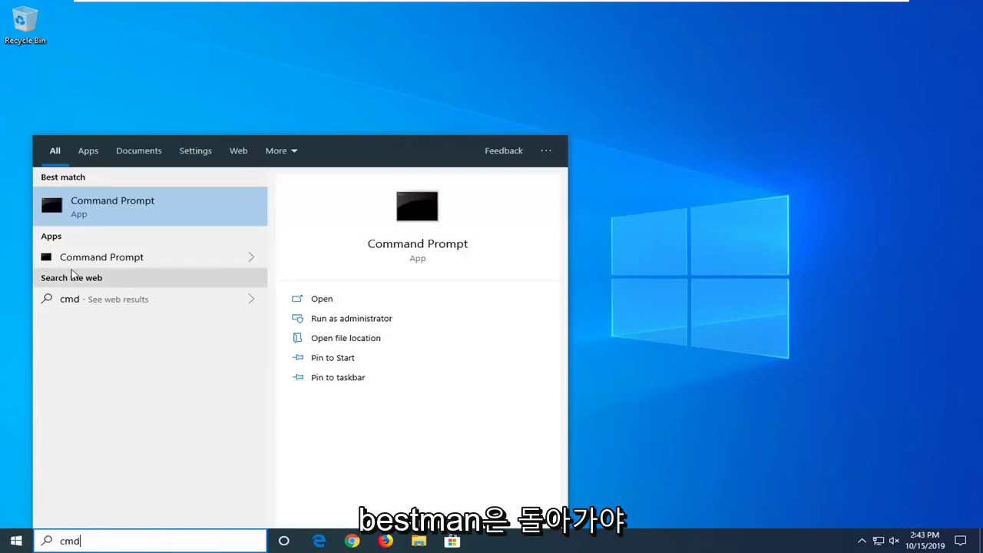
pyautogui.rightClick(83, 206)
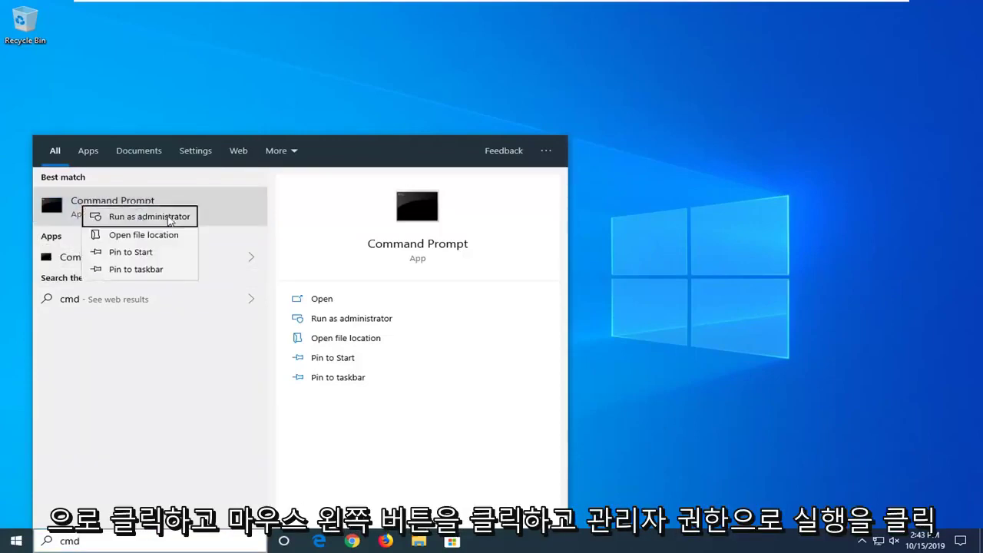
pyautogui.click(140, 217)
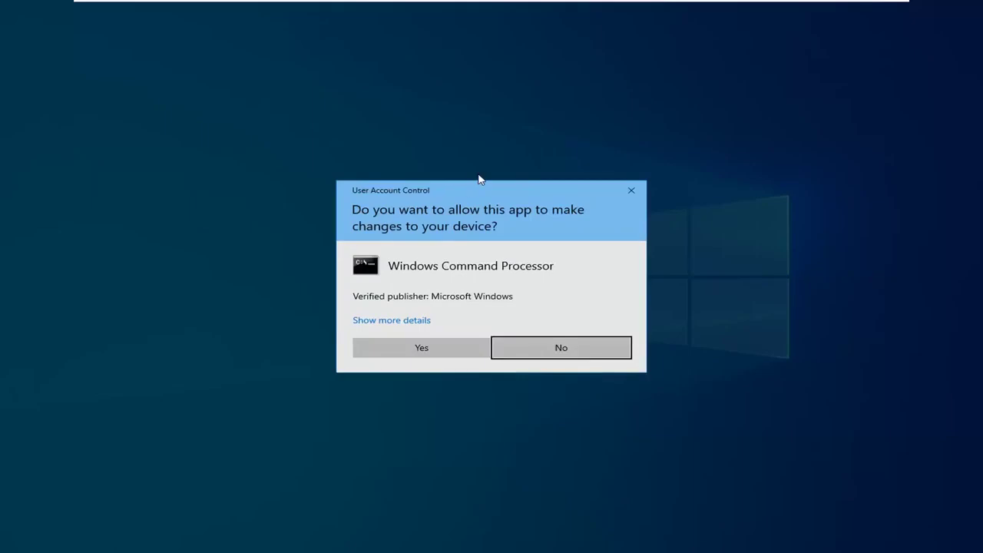
# - Approve the UAC prompt and run sfc /scannow in the elevated Command Prompt
pyautogui.click(405, 351)
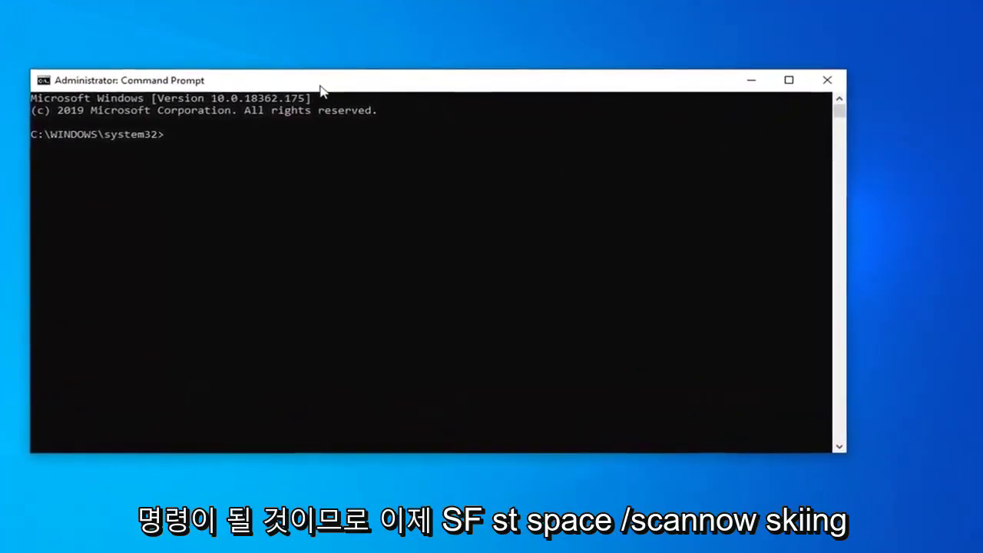
pyautogui.write('sfc ')
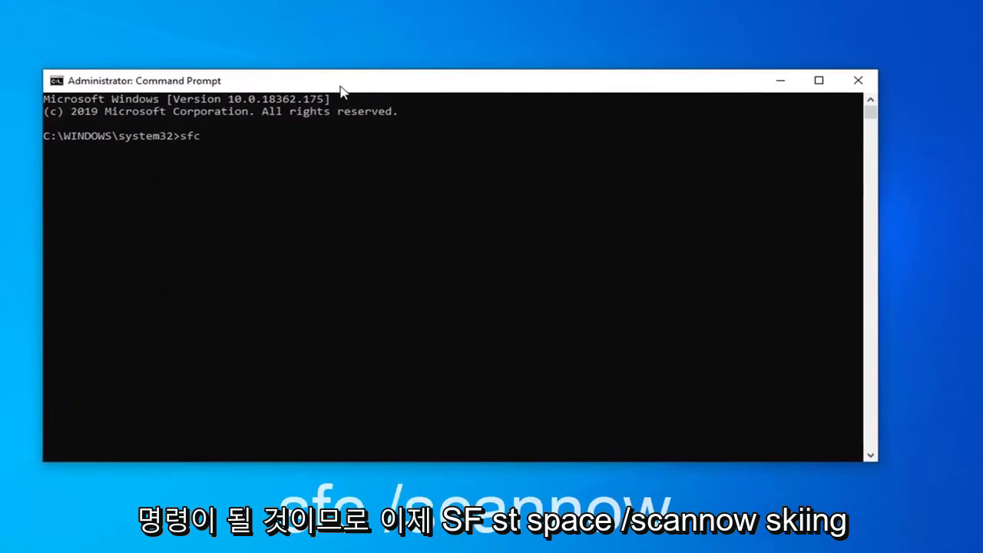
pyautogui.write('/scann')
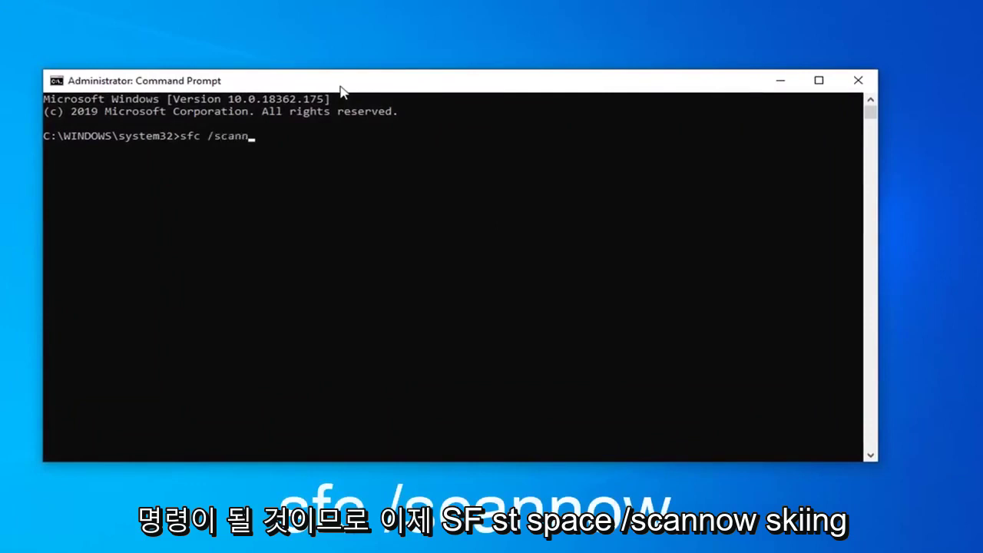
pyautogui.write('ow')
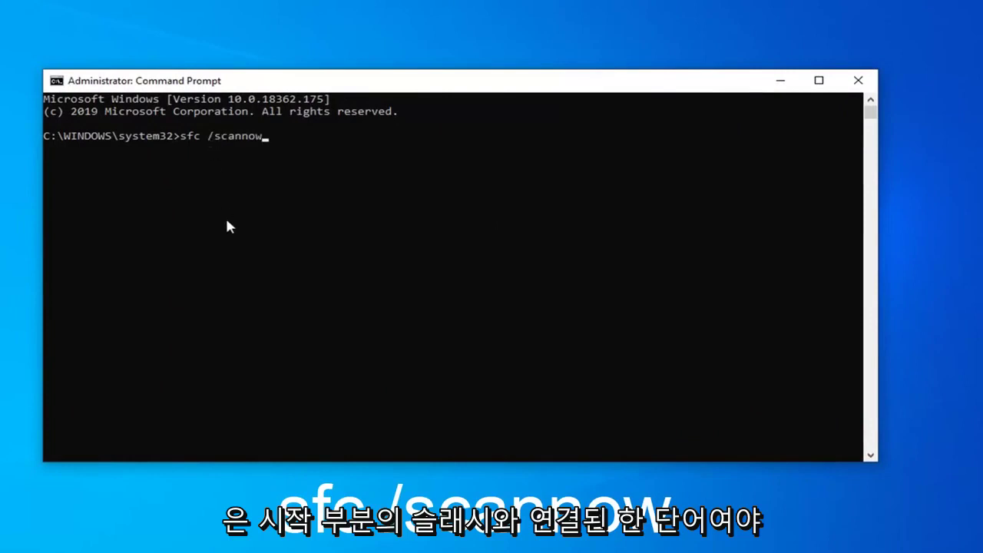
pyautogui.press('Return')
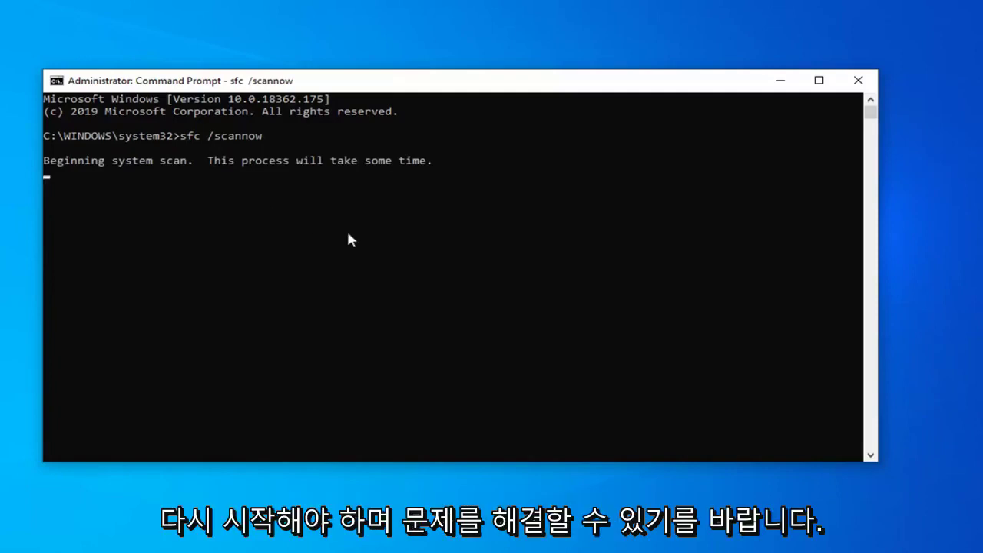
# - Close Command Prompt and launch a new one as administrator from a cmd search
pyautogui.click(854, 80)
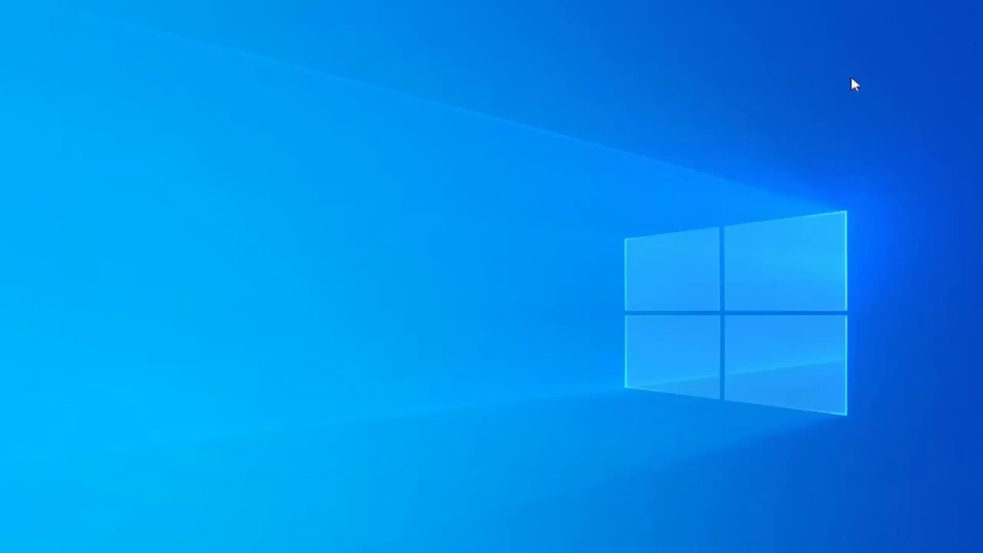
pyautogui.press('super')
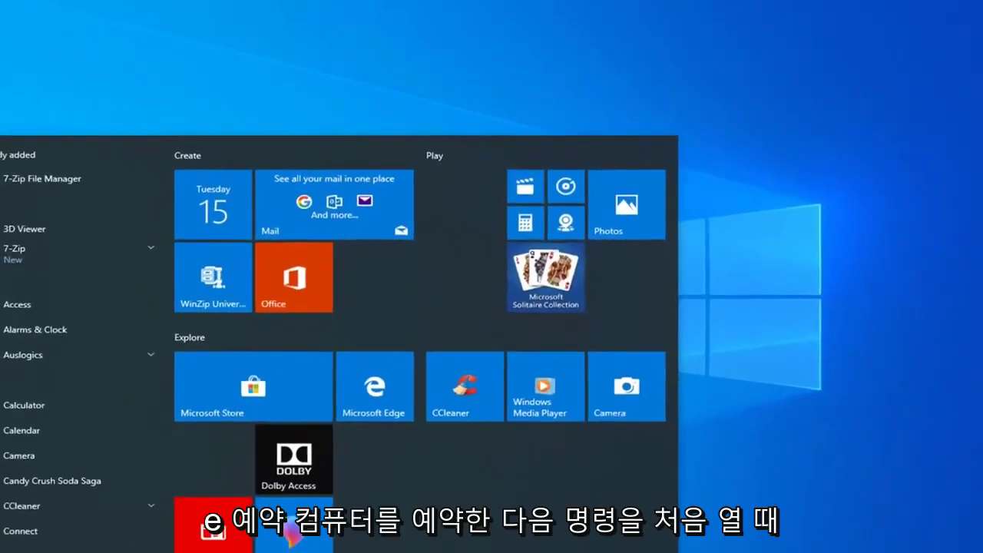
pyautogui.write('cmd')
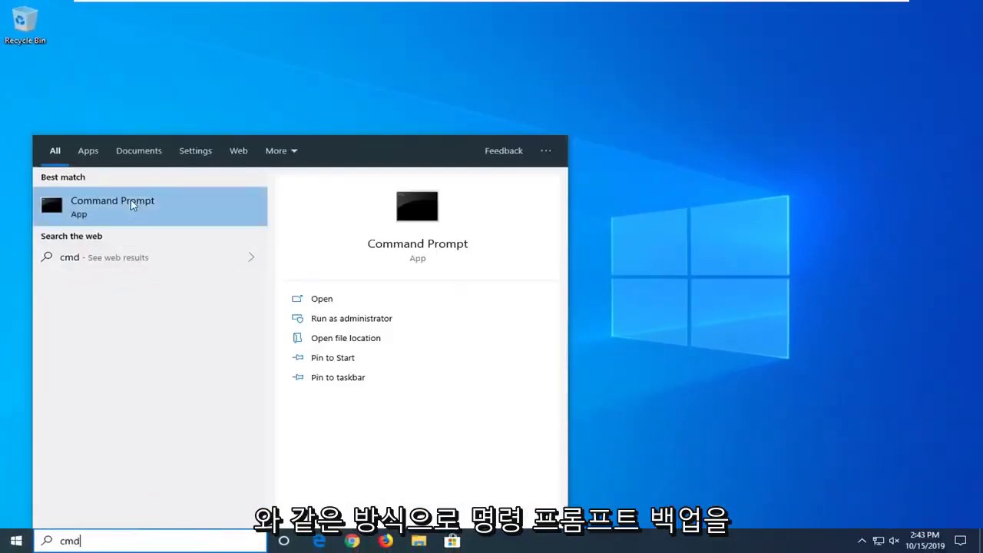
pyautogui.rightClick(137, 204)
pyautogui.click(162, 215)
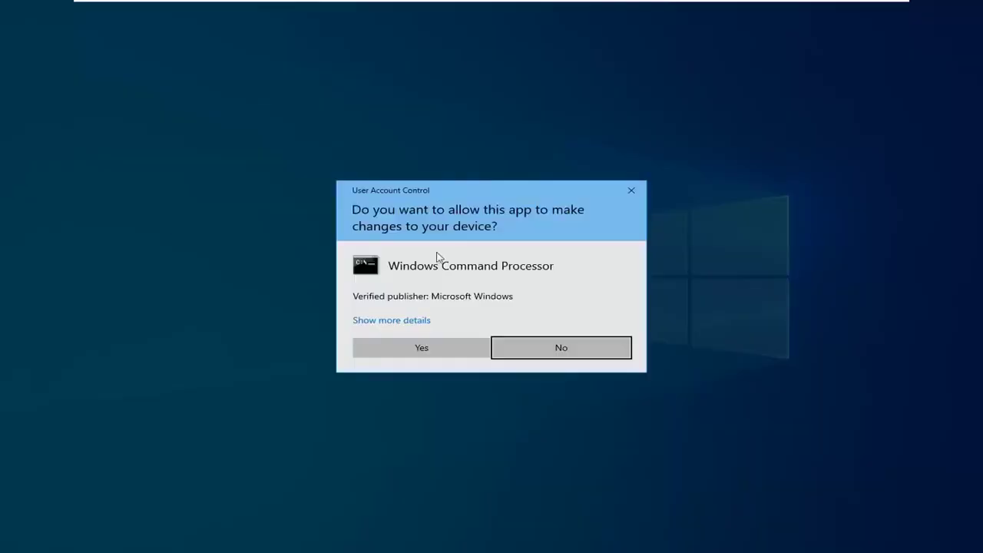
# - Approve the UAC prompt, then paste and run DISM /Online /Cleanup-Image /RestoreHealth
pyautogui.click(440, 345)
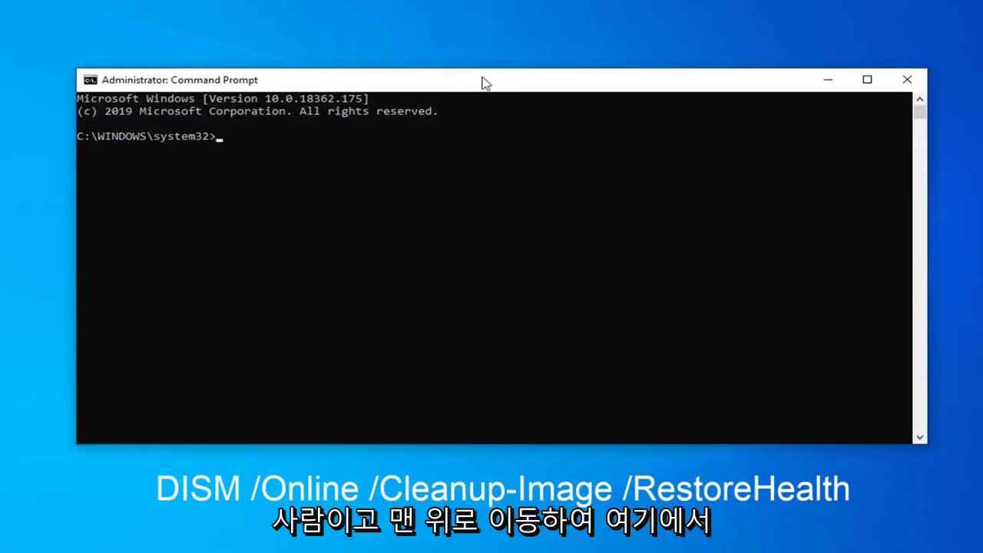
pyautogui.rightClick(444, 83)
pyautogui.moveTo(499, 196)
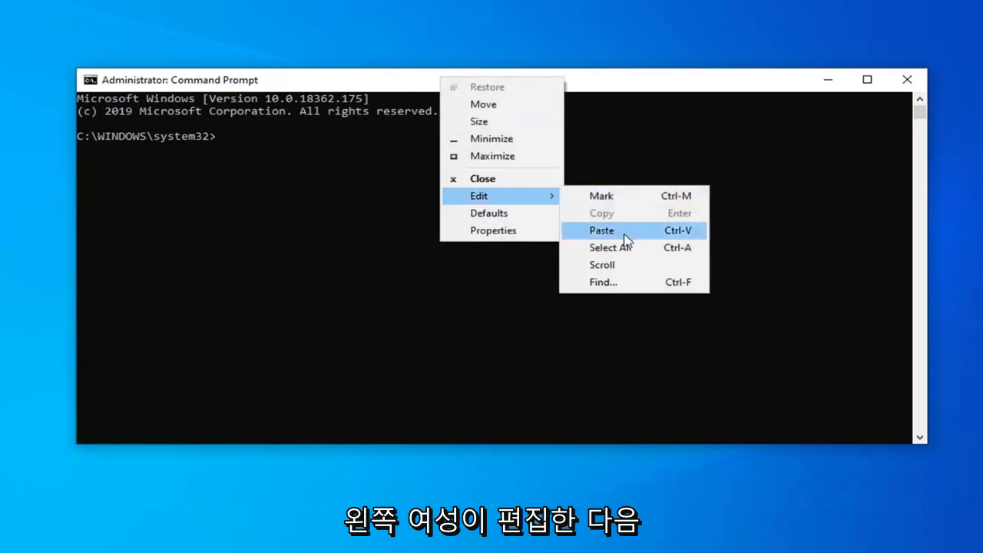
pyautogui.click(623, 235)
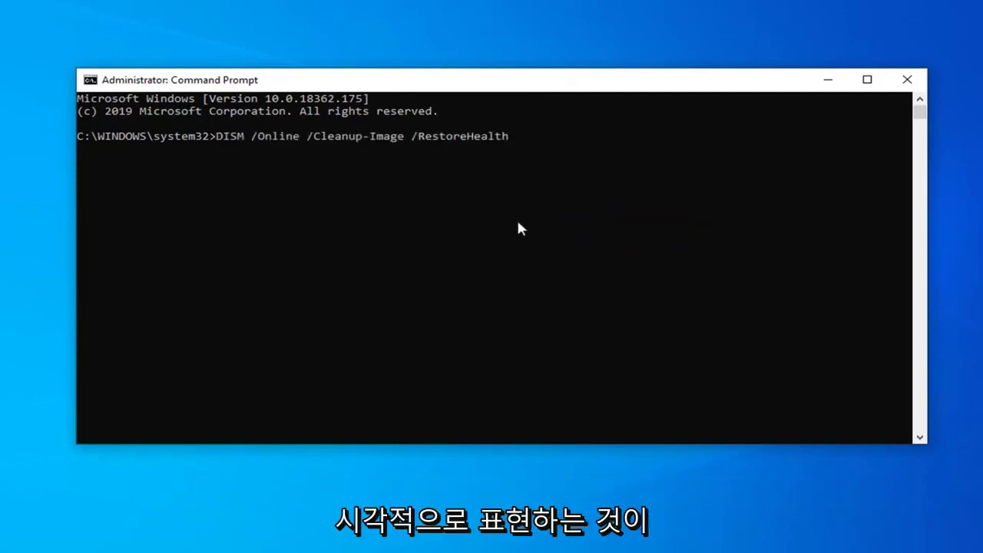
pyautogui.press('Return')
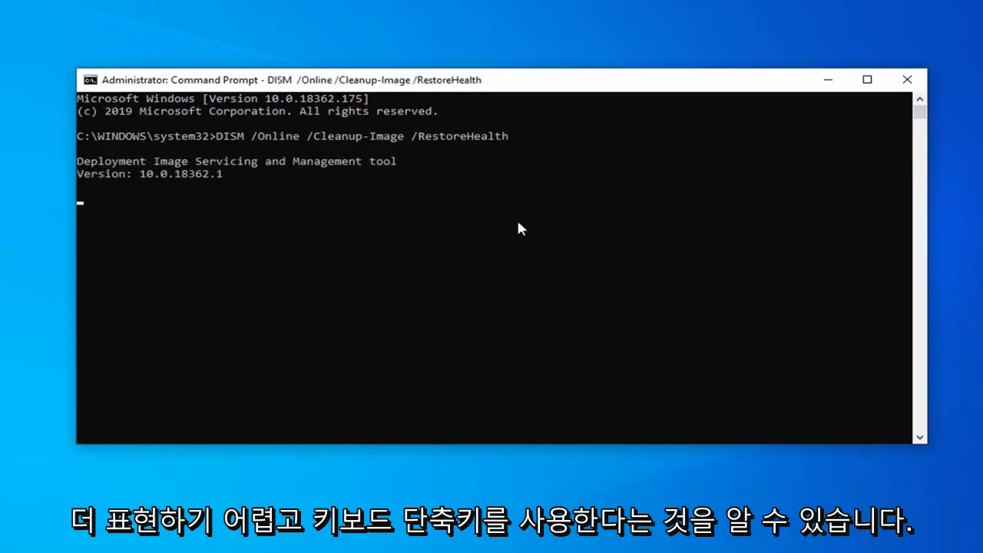